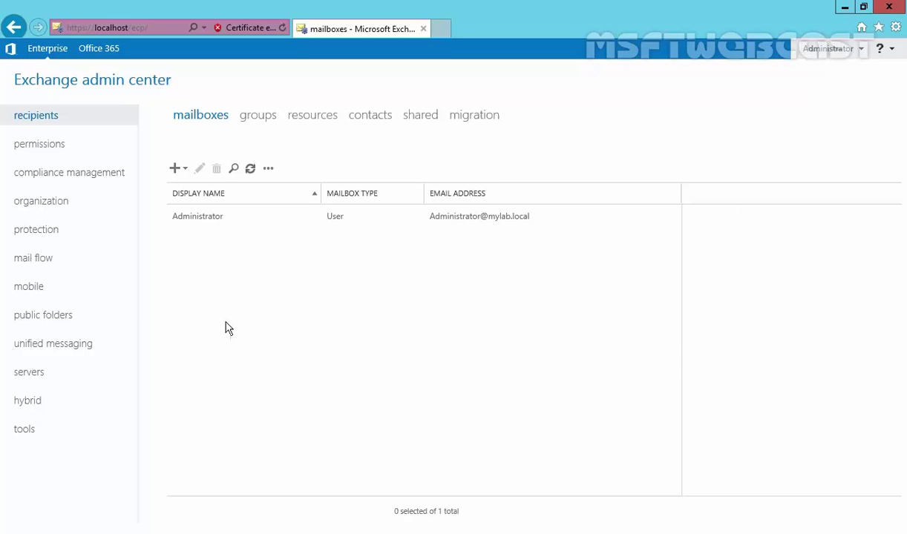
Select the Administrator mailbox in the recipients mailboxes list.
left_click(187, 220)
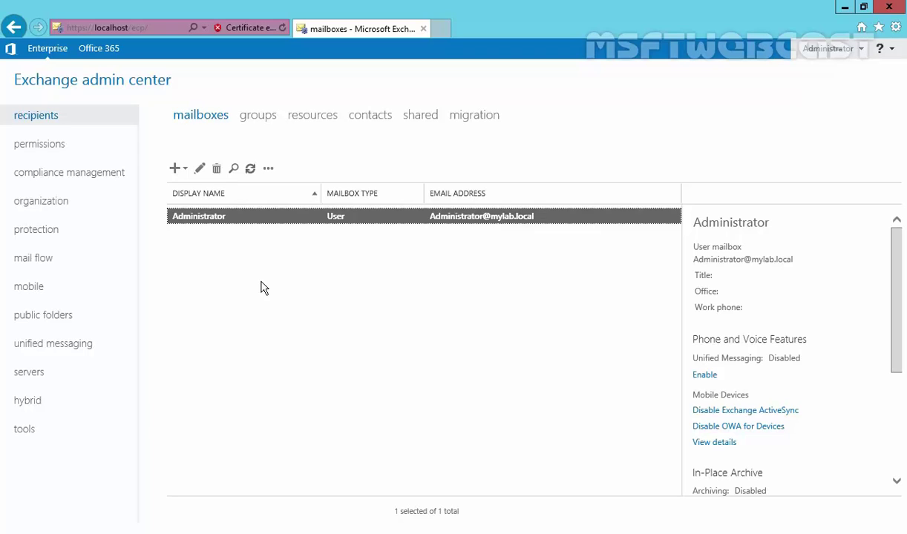
Open the New (+) dropdown on the mailboxes toolbar.
left_click(185, 174)
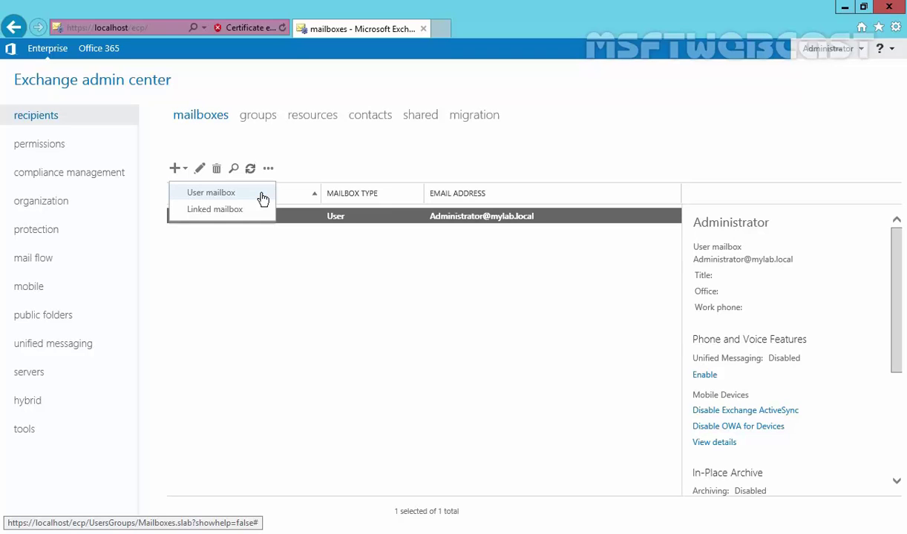
Start a User mailbox for a new user and enter the alias, first name and last name.
left_click(206, 195)
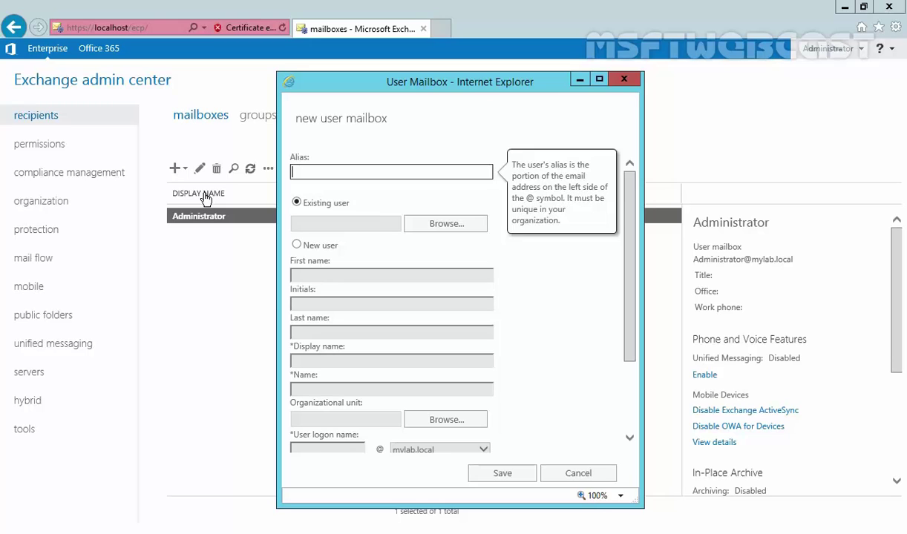
left_click(296, 245)
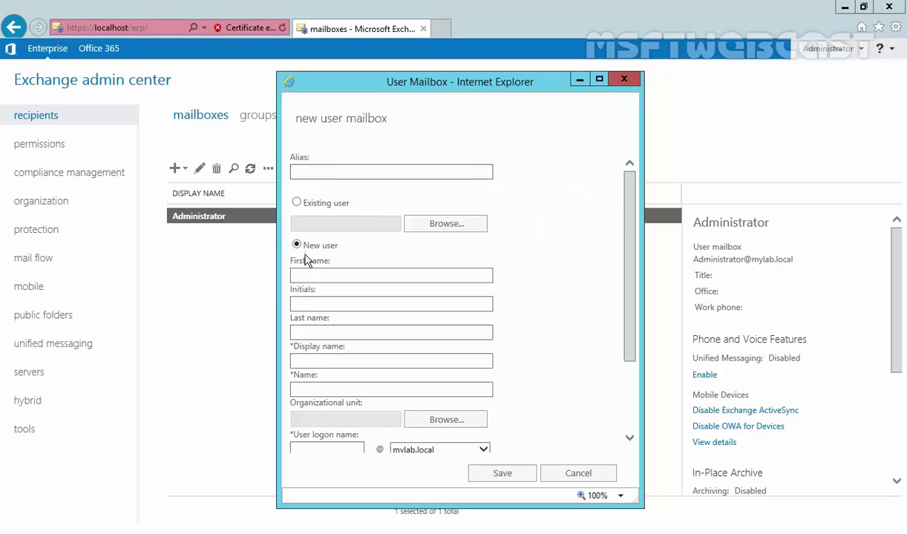
left_click(310, 174)
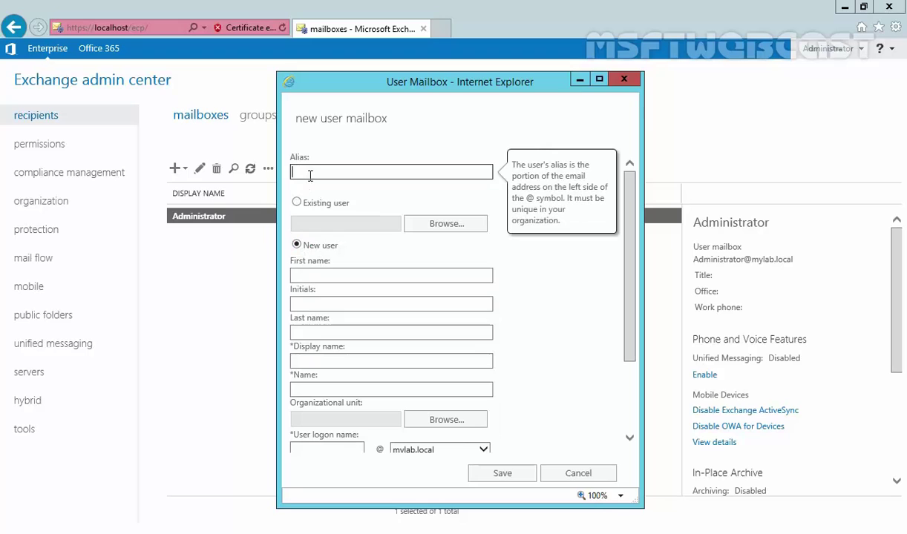
type("James.Smith")
left_click(328, 273)
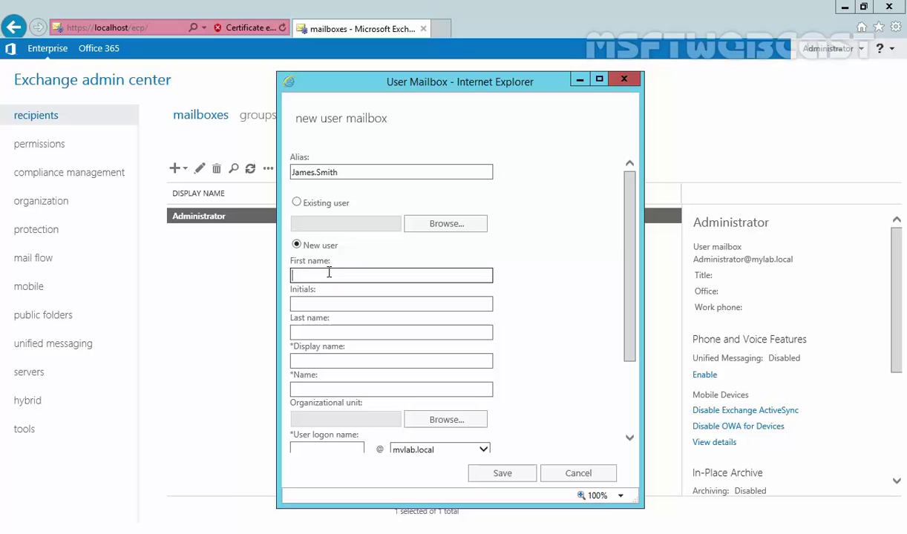
type("James")
key("Tab")
key("Tab")
type("S")
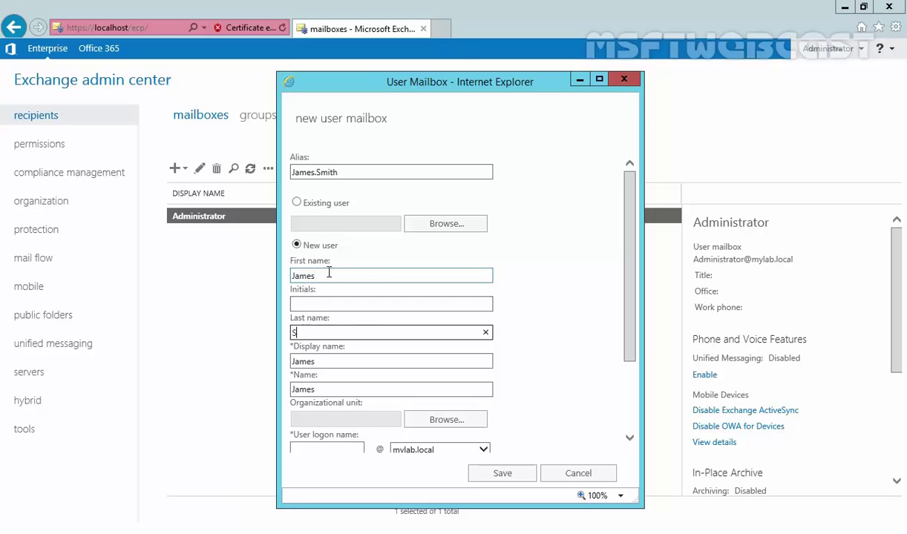
type("mith")
scroll(346, 342, "down", 3)
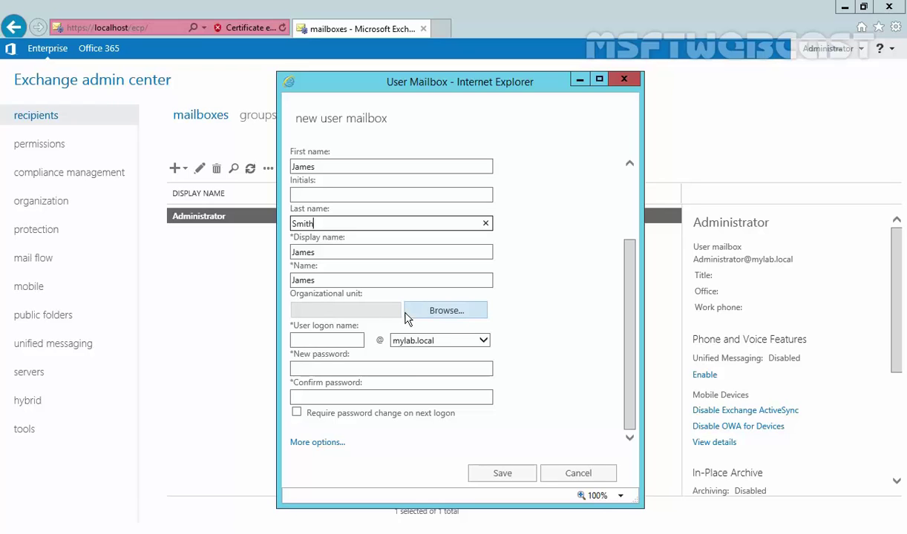
Set the organizational unit to Users and enter the user's logon name.
left_click(434, 317)
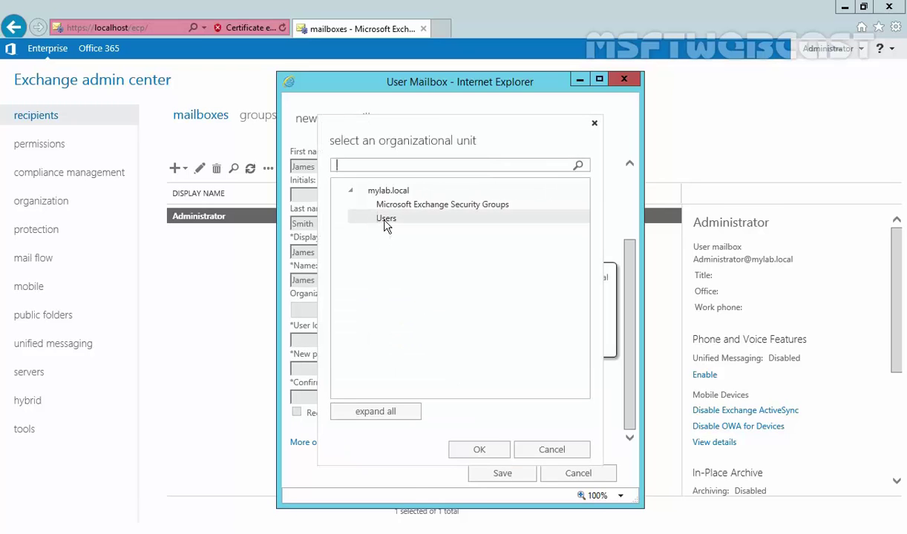
left_click(388, 226)
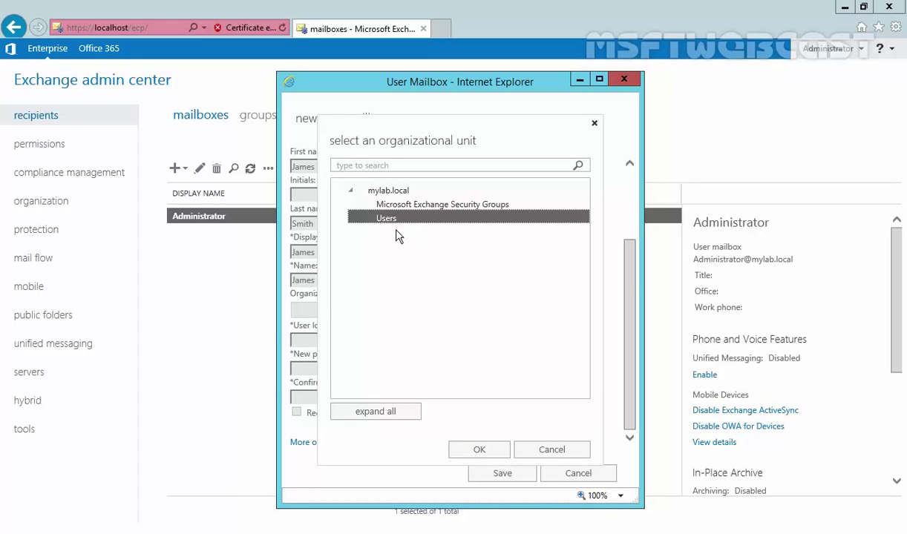
left_click(478, 450)
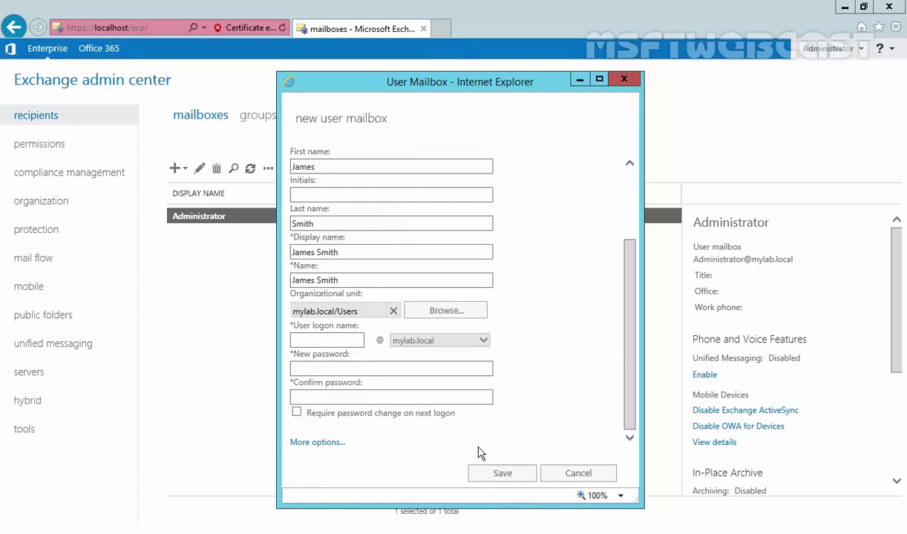
left_click(334, 340)
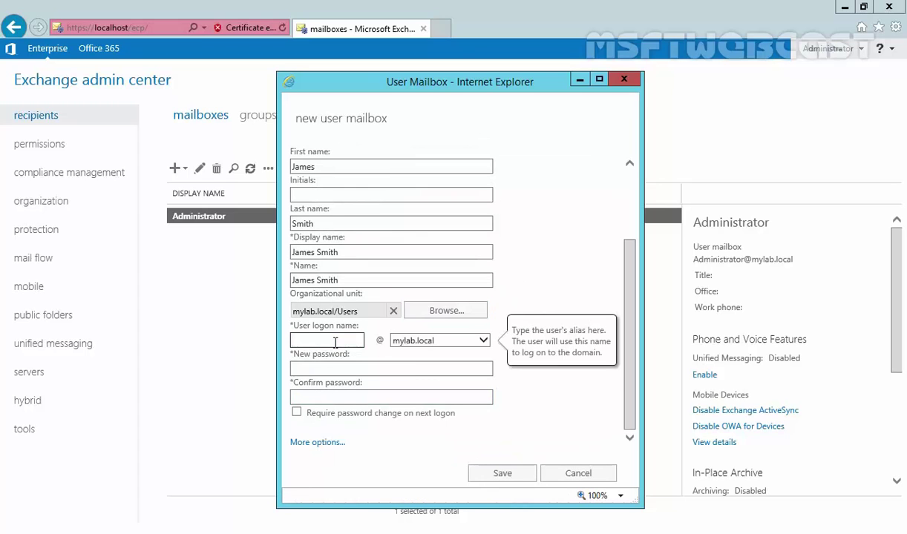
type("james.smith")
Enter and confirm the account password, with no password change required at next logon.
left_click(324, 369)
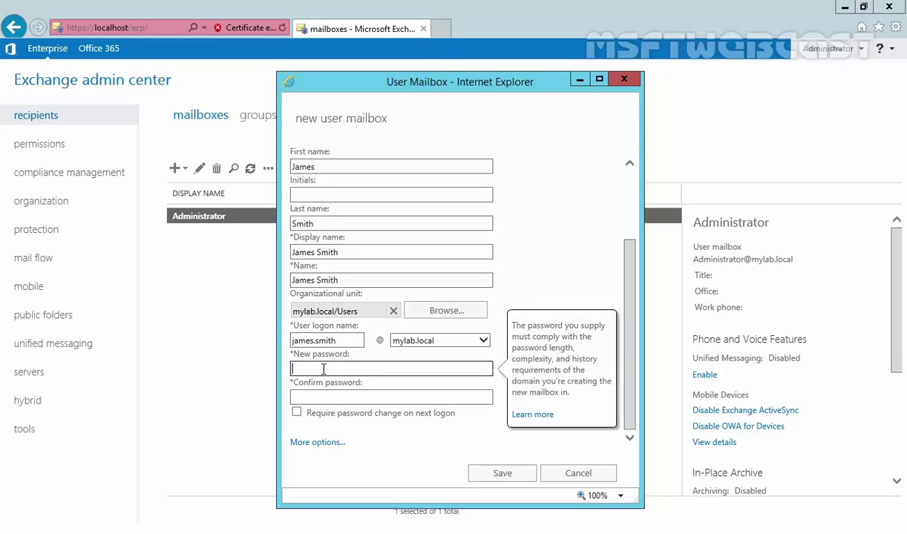
type("P@ssw0rd")
key("Tab")
type("P@ssw0rd")
left_click(297, 413)
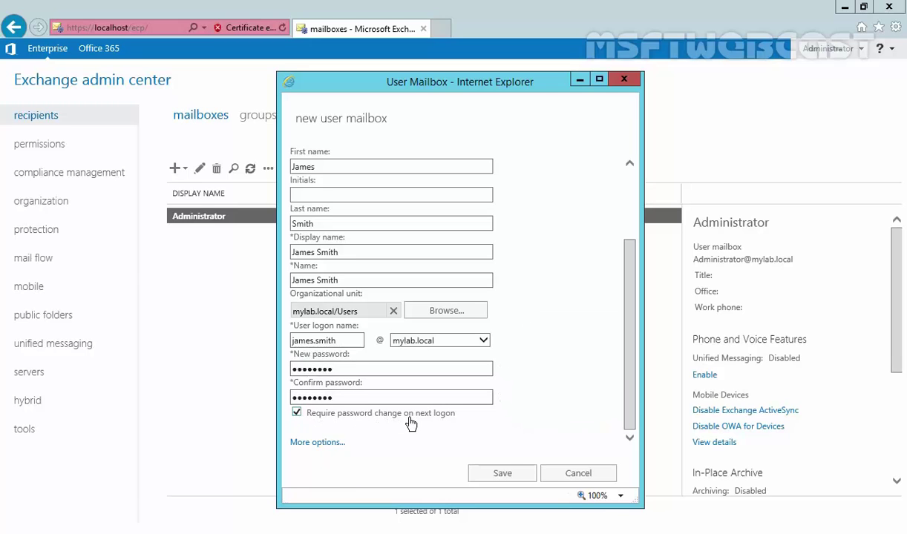
left_click(297, 414)
Show more options and browse the available mailbox databases.
left_click(315, 444)
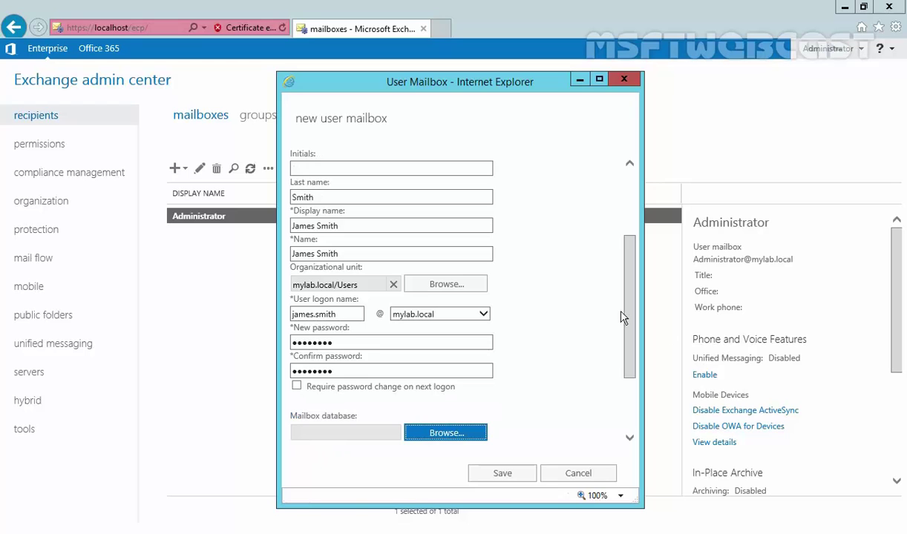
scroll(622, 363, "down", 1)
scroll(622, 363, "down", 1)
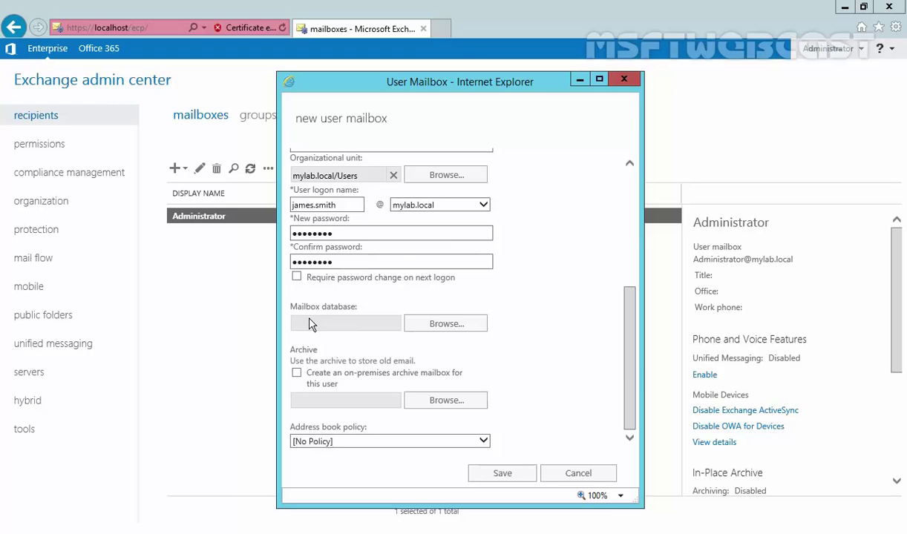
left_click(446, 328)
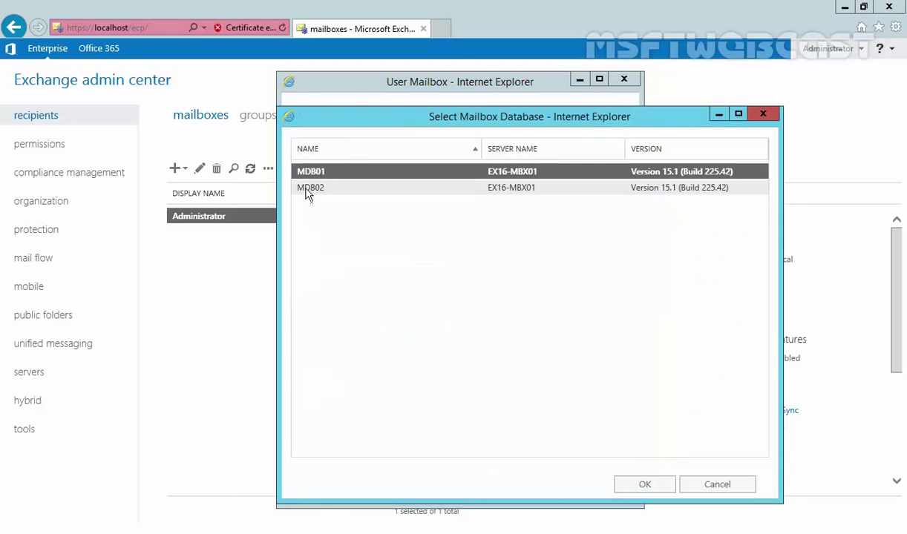
Assign mailbox database MDB01 and save the new user mailbox.
left_click(305, 192)
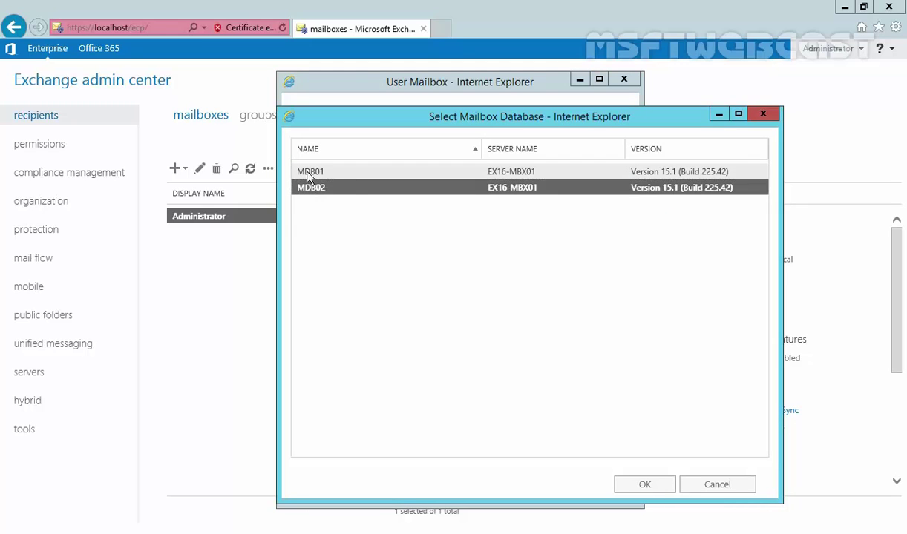
left_click(321, 173)
left_click(629, 484)
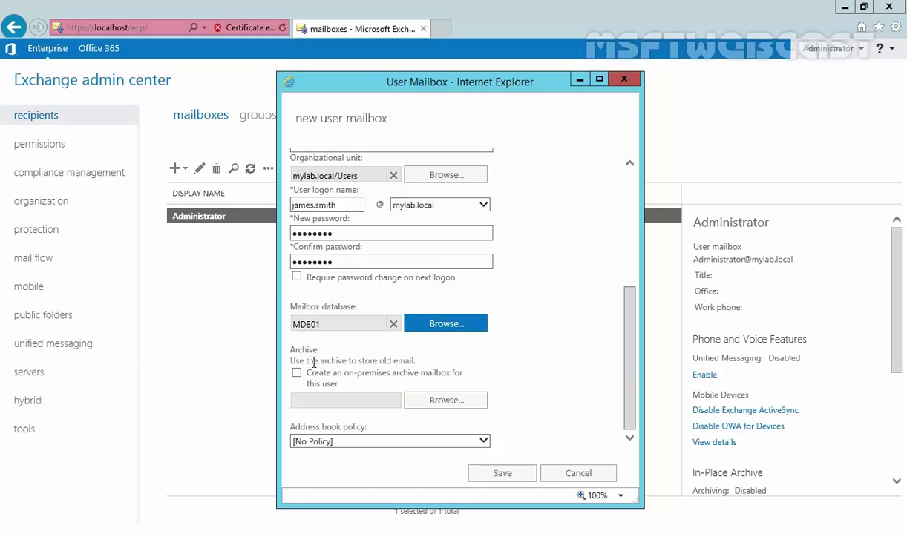
left_click(499, 475)
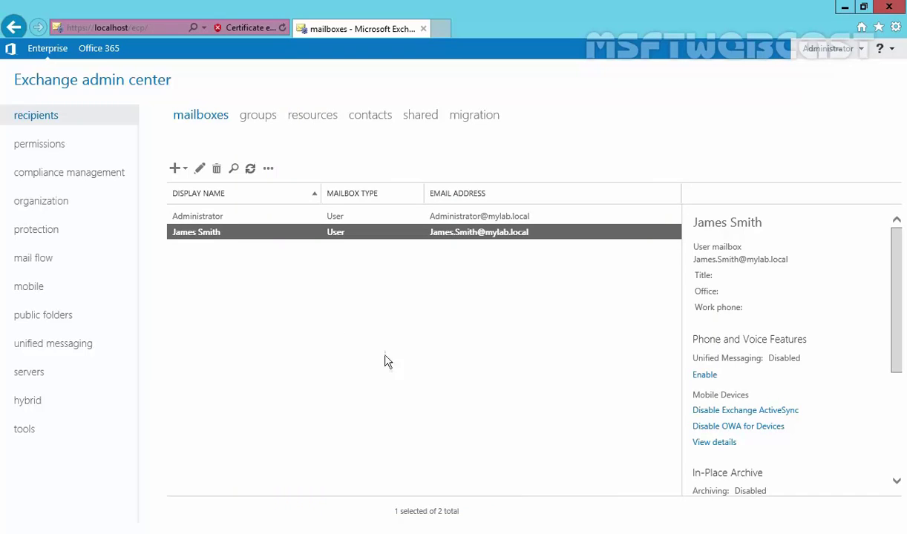
Select the new mailbox, then run dsa.msc and find the new user's account.
left_click(190, 236)
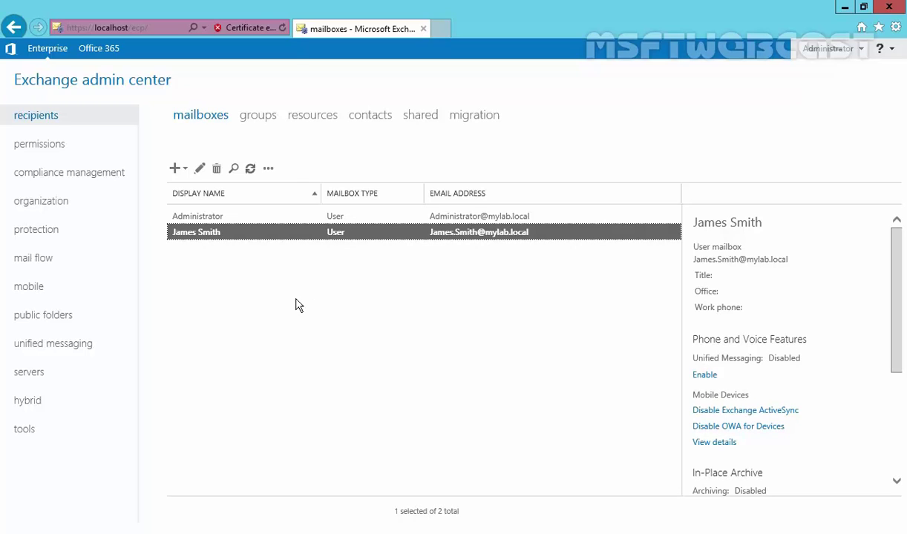
key("super+r")
type("dsa.")
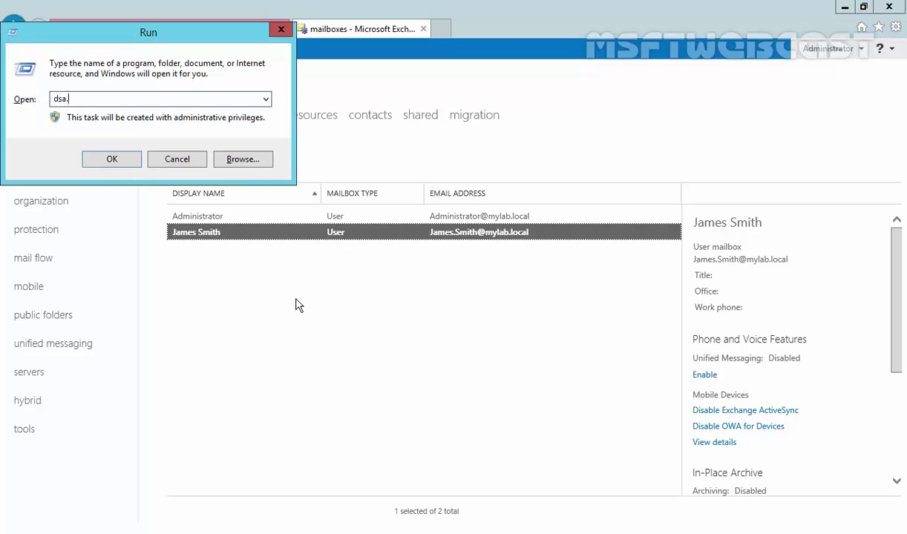
type("msc")
key("Return")
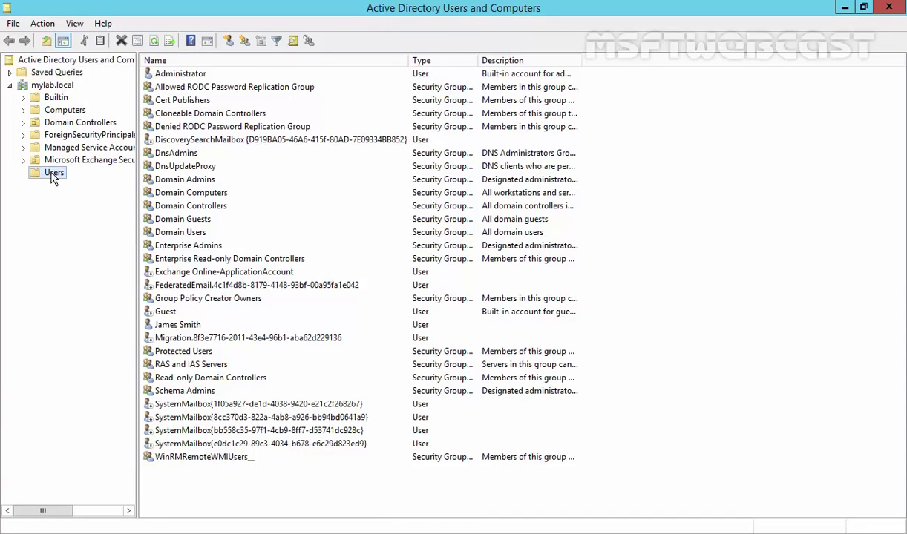
left_click(162, 326)
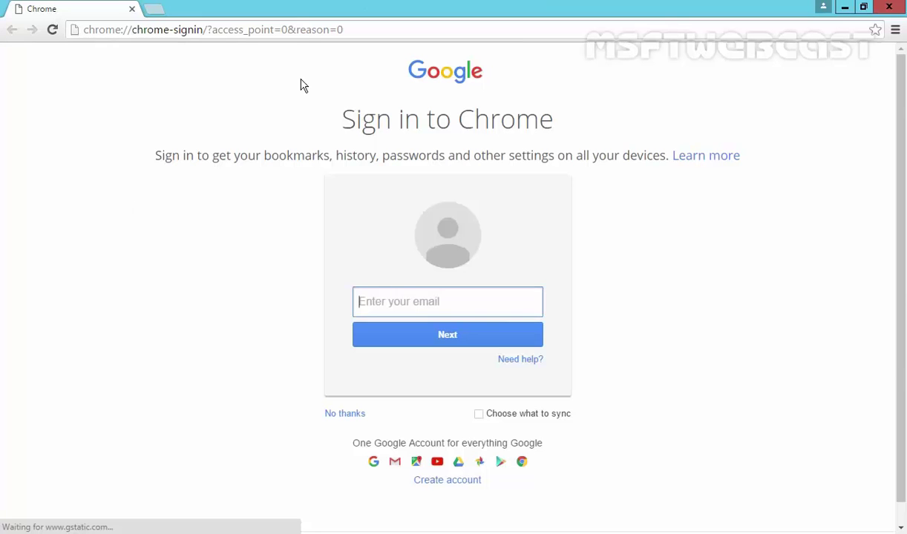
left_click(361, 29)
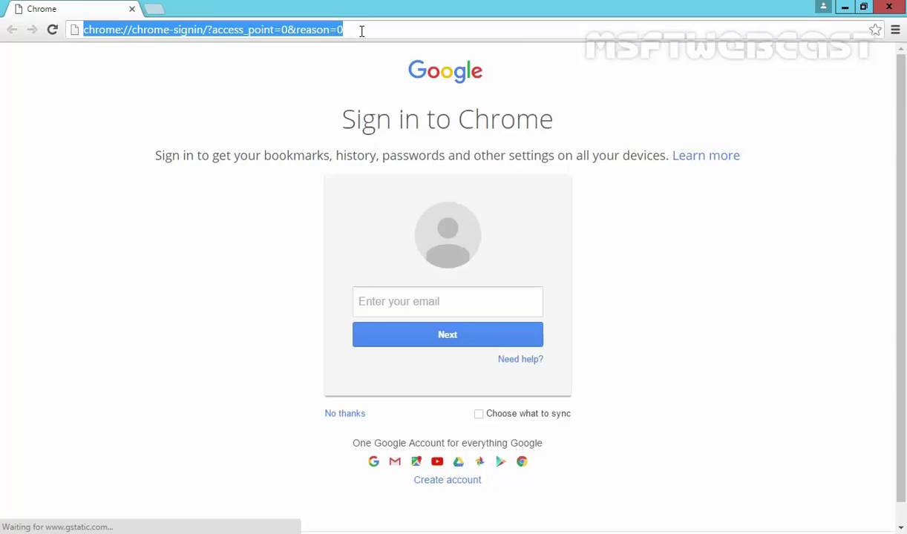
type("https://")
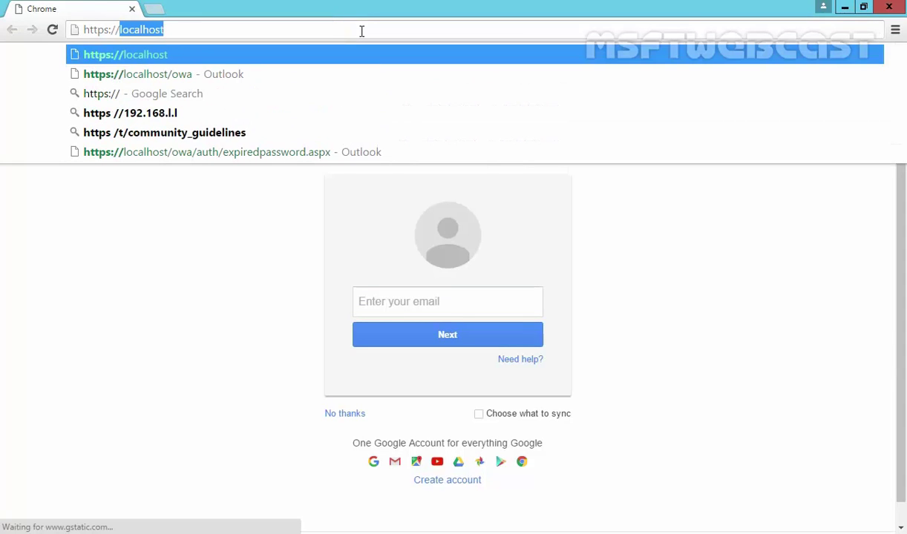
type("localhost/owa")
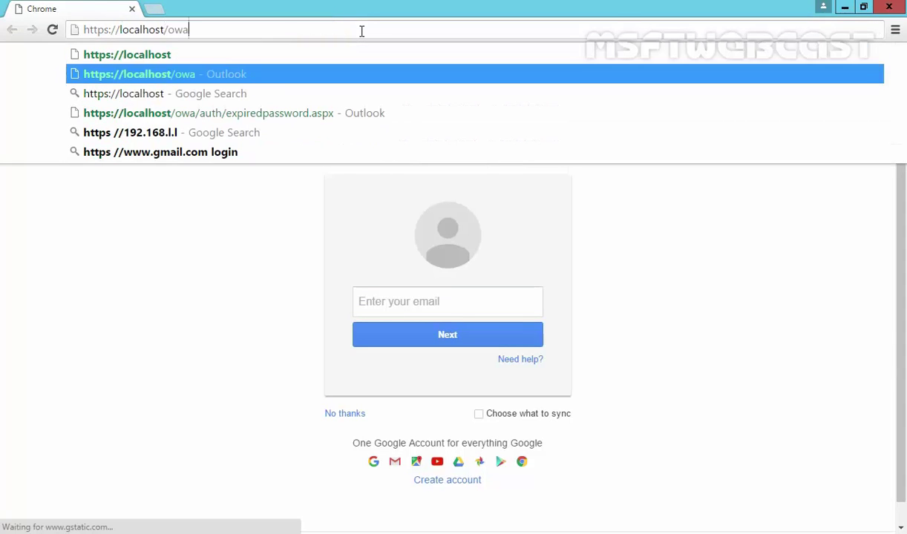
key("Return")
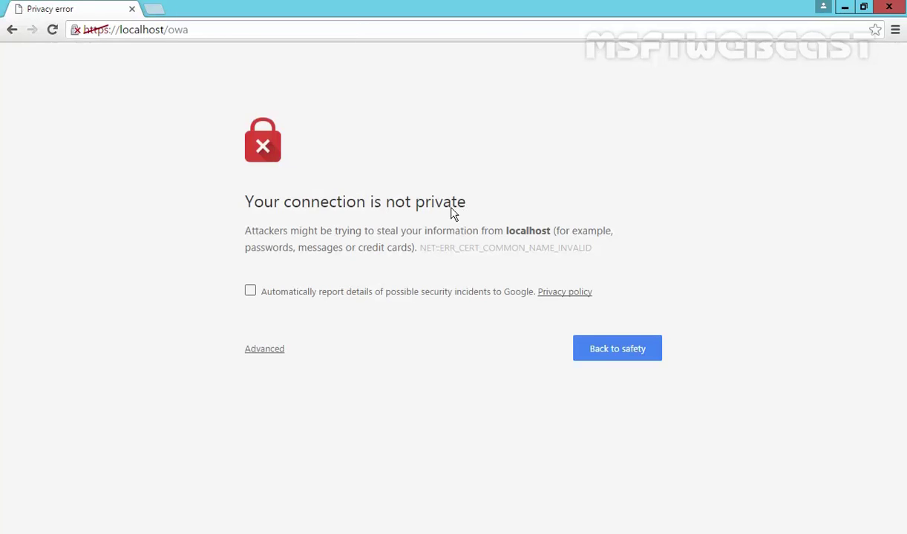
left_click(253, 347)
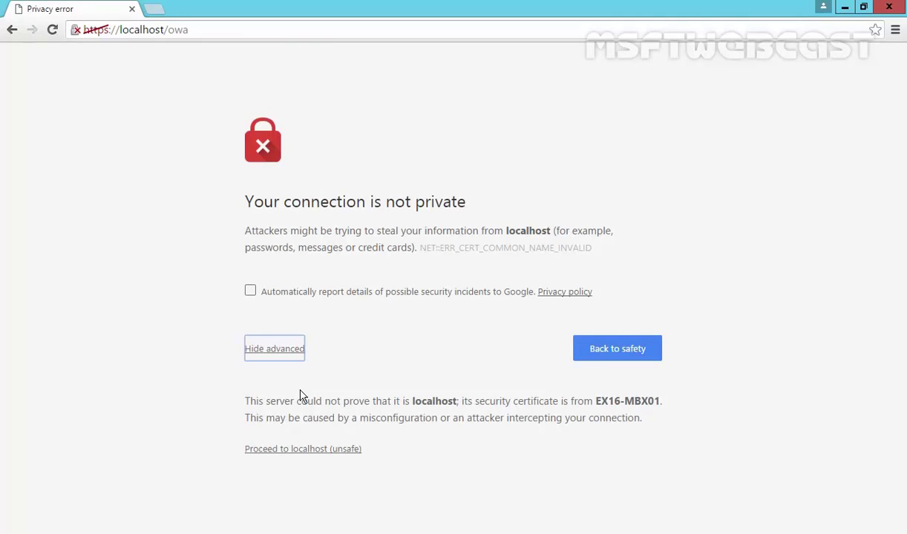
left_click(310, 451)
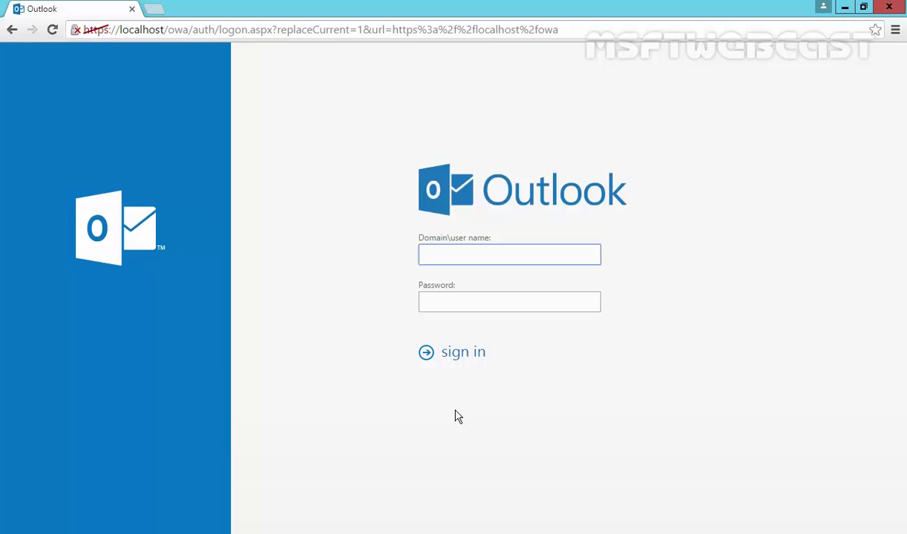
Sign in to Outlook Web App with the new user's e-mail address and account password.
type("james.smith@mylab.local")
key("Tab")
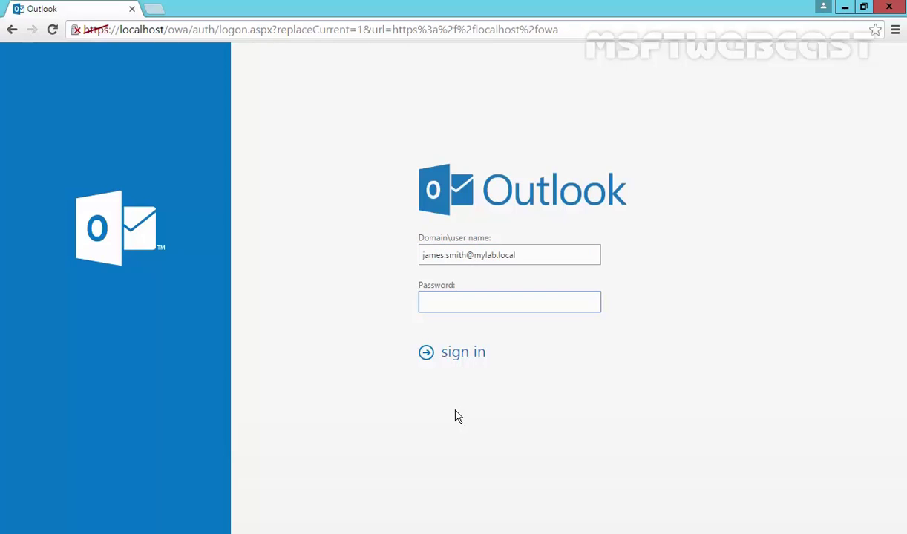
type("P@ssw0rd")
left_click(457, 359)
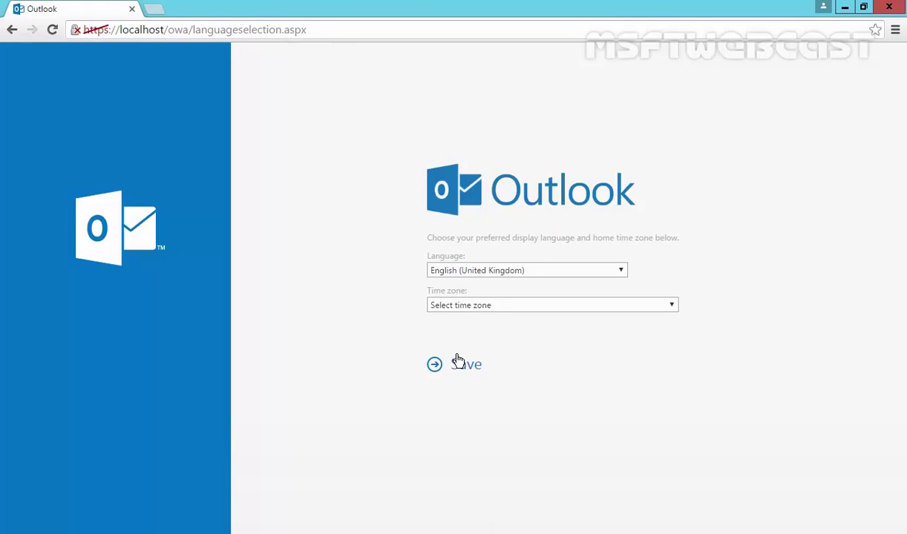
Choose English (India) and time zone (UTC+05:30) Chennai, Kolkata, Mumbai, New Delhi, then save.
left_click(534, 273)
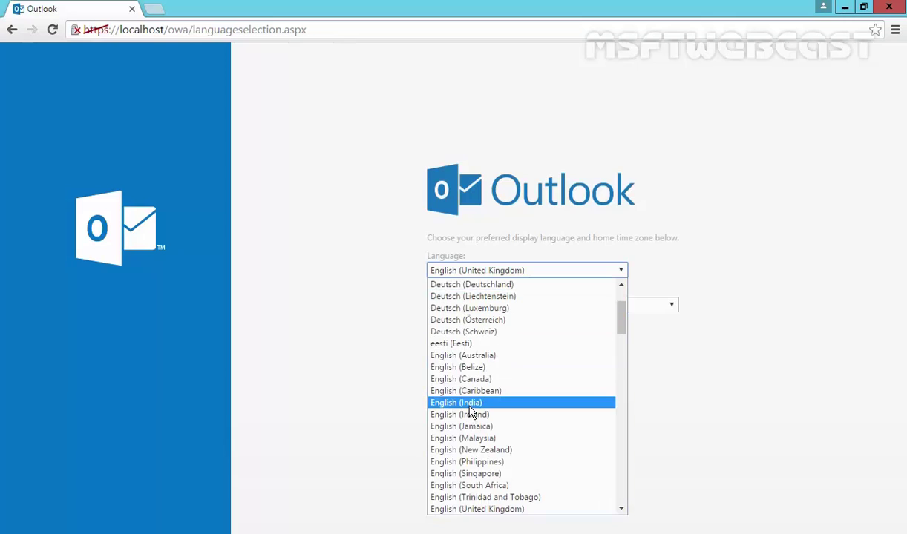
left_click(470, 406)
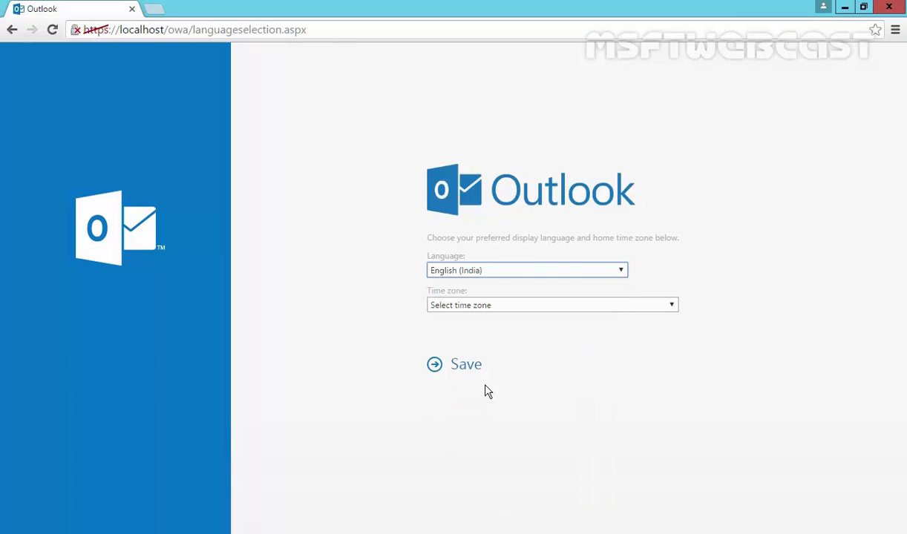
left_click(453, 307)
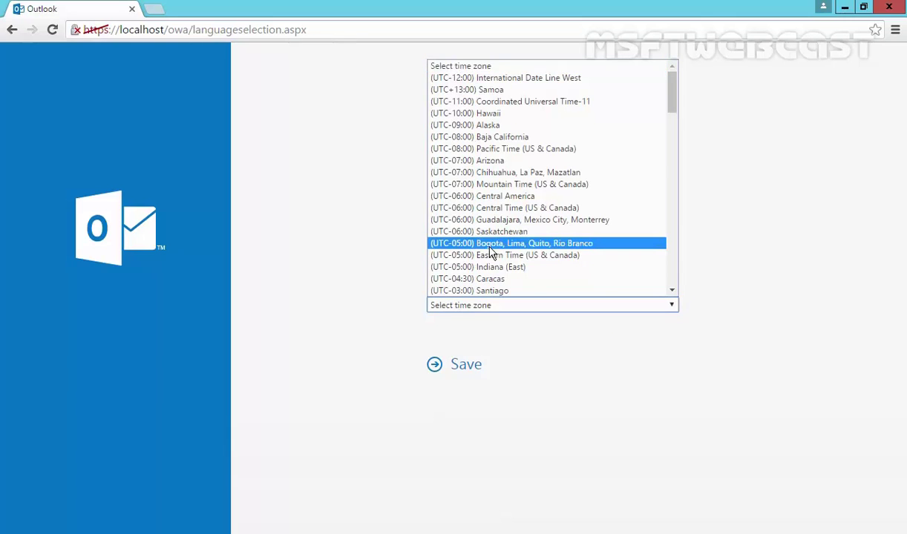
scroll(490, 253, "down", 10)
scroll(490, 253, "up", 10)
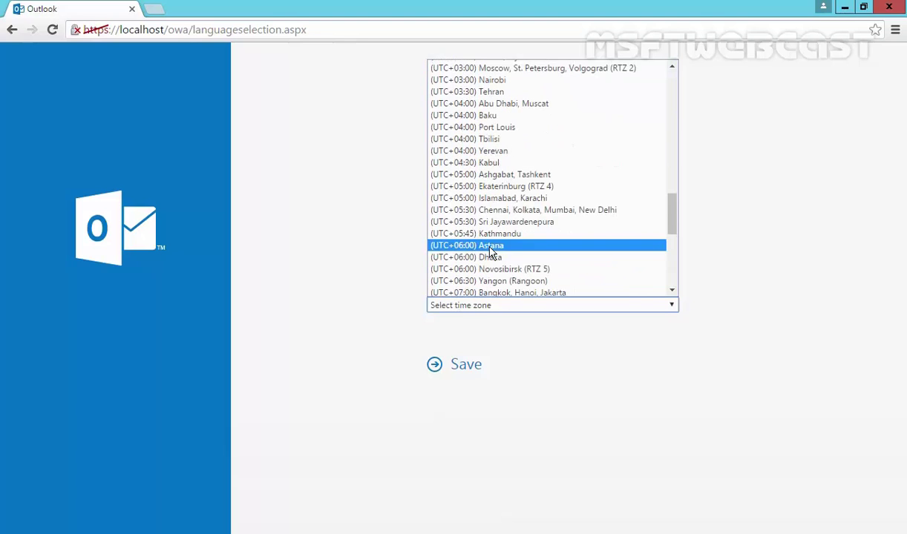
left_click(492, 210)
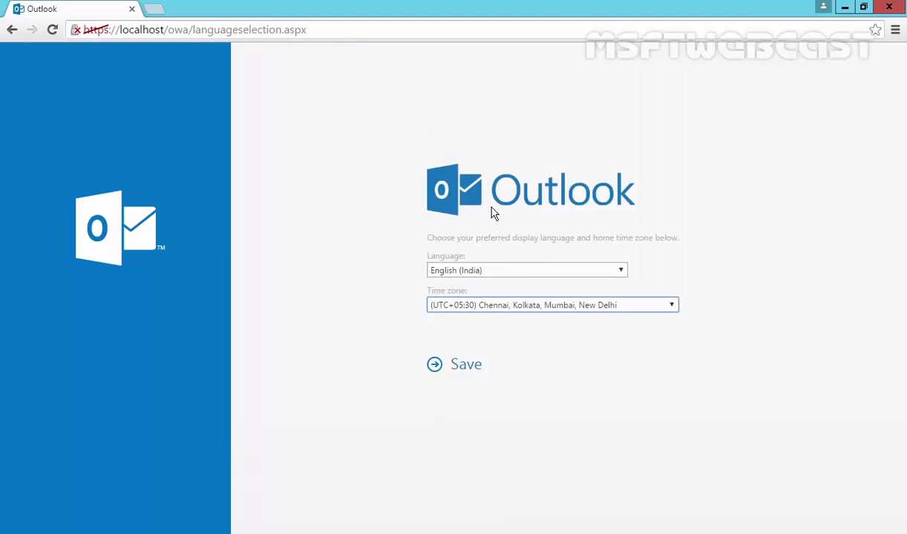
left_click(465, 371)
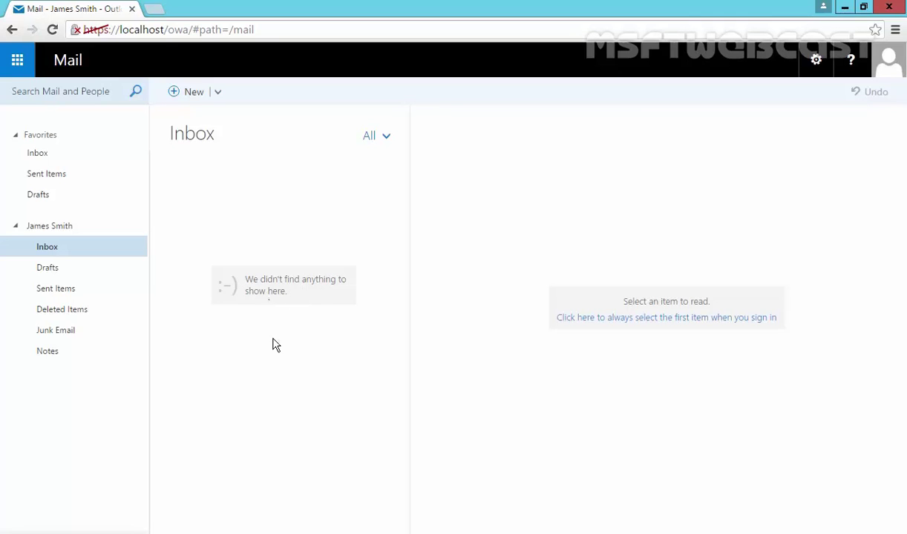
Send an email with subject 'Test Email' and body 'Hi...' to the user's own address.
left_click(177, 96)
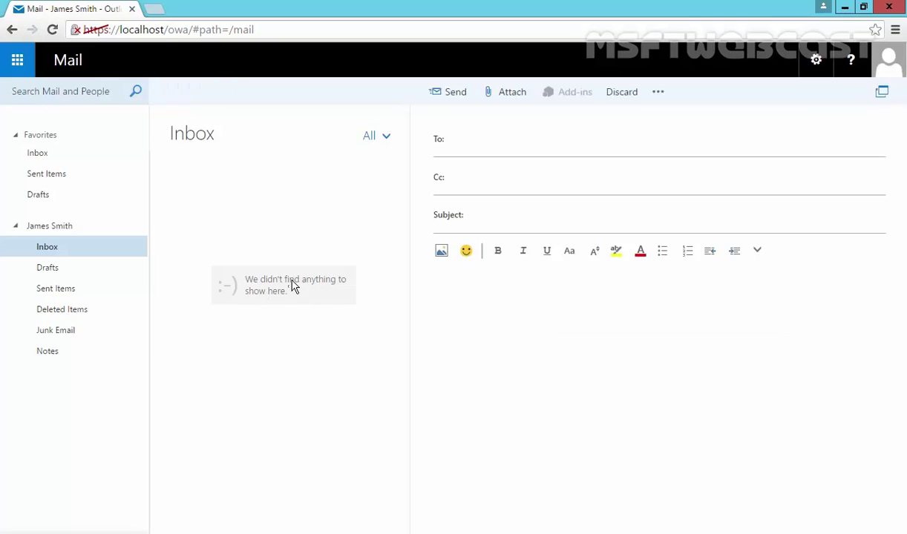
type("james")
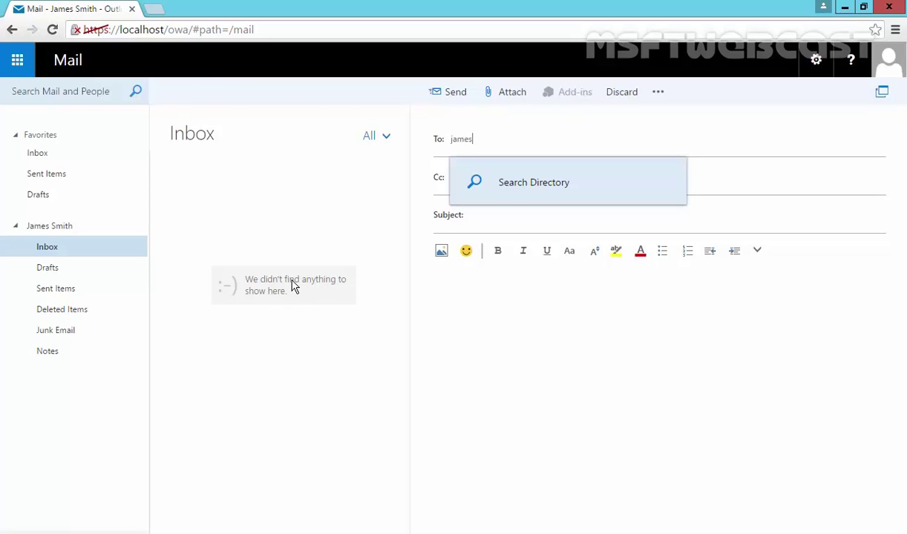
type(".smith@mylab.local")
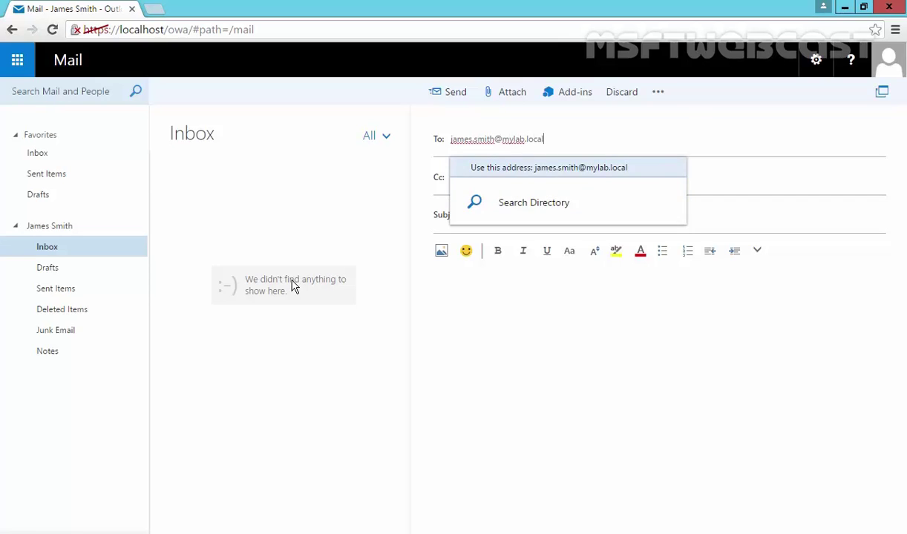
key("Return")
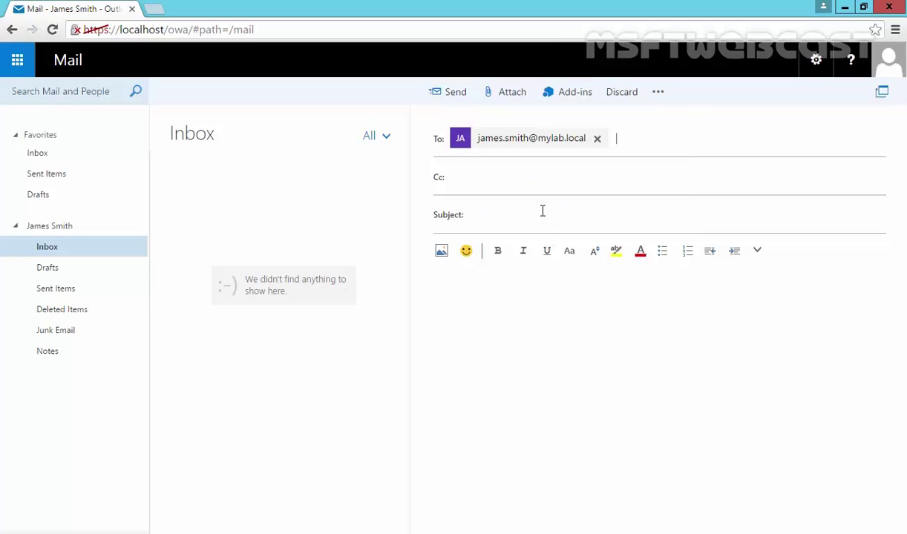
left_click(542, 211)
type("Test Email")
left_click(468, 316)
type("Hi...")
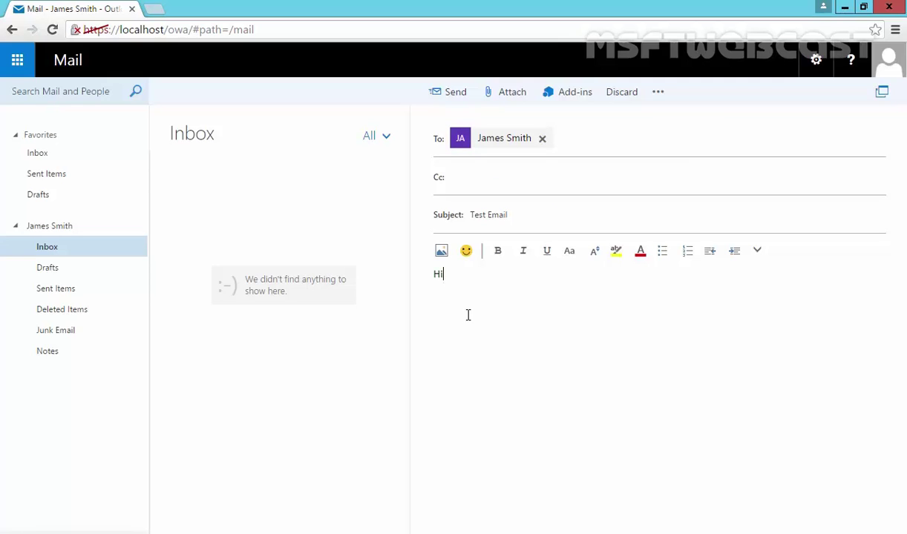
left_click(454, 92)
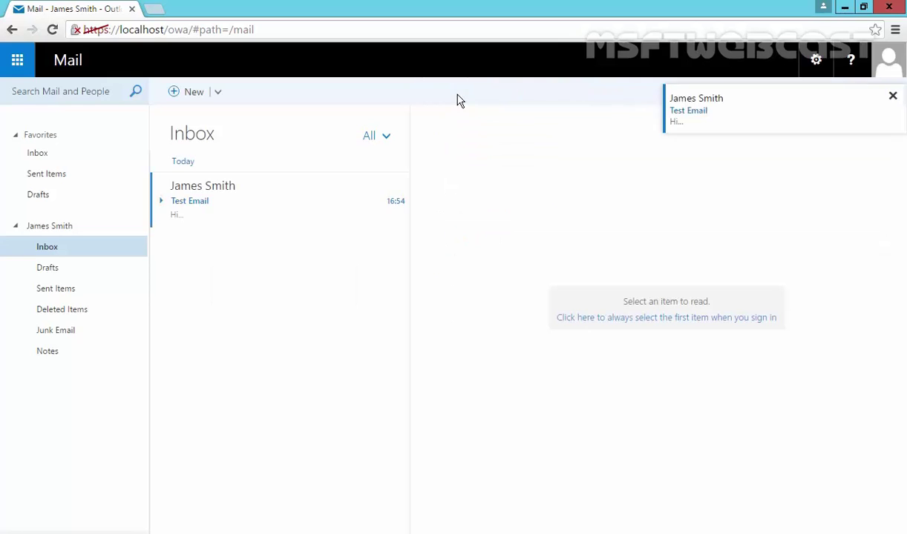